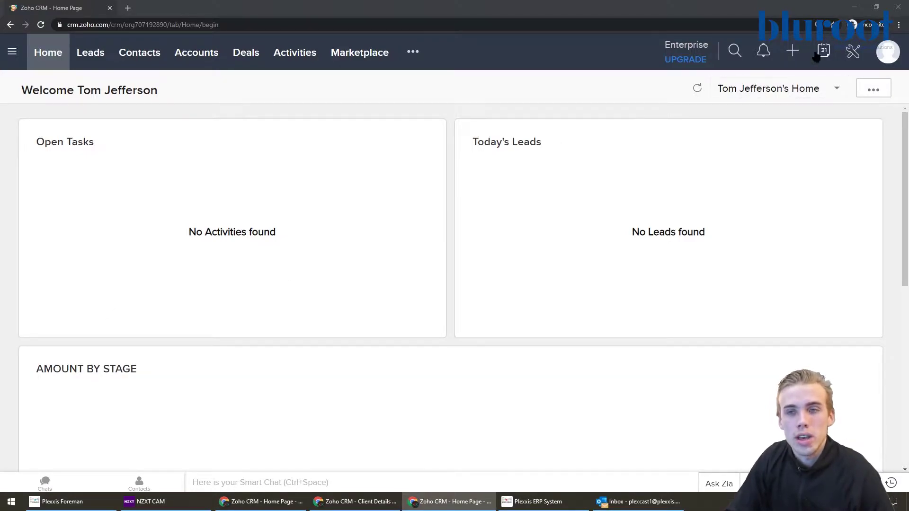
Go to Setup > Customization > Modules and Fields and select the Deals module
left_click(853, 52)
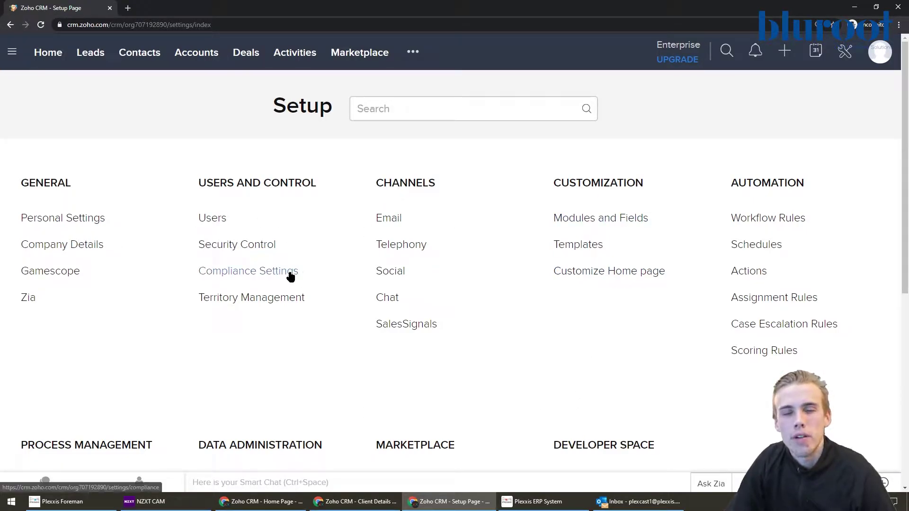
left_click_drag(644, 184, 571, 185)
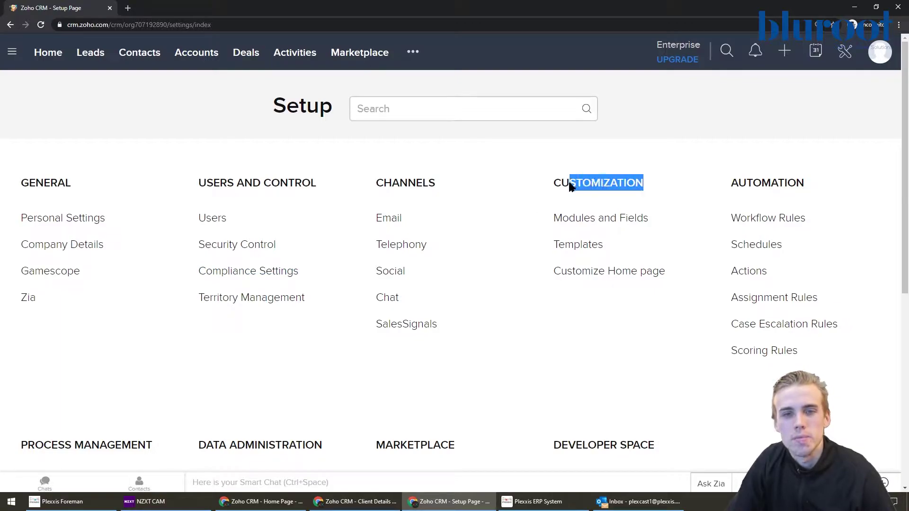
left_click(579, 174)
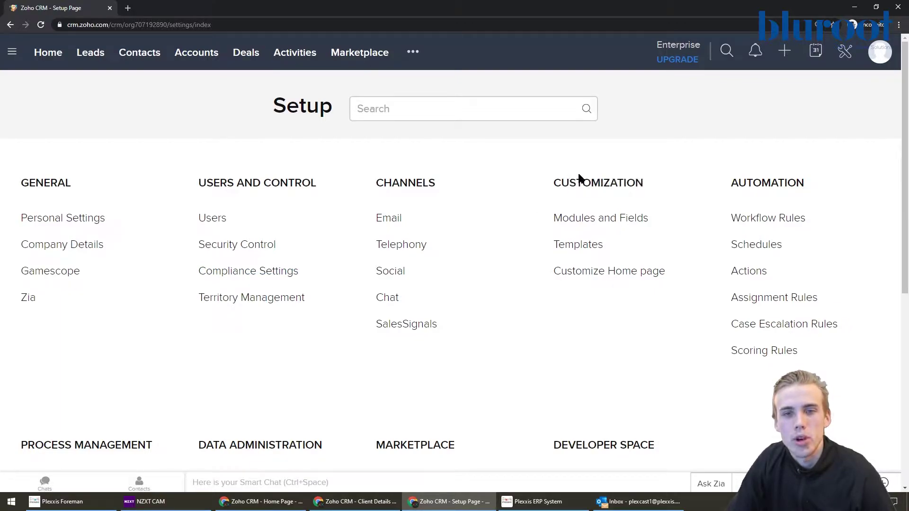
left_click(579, 223)
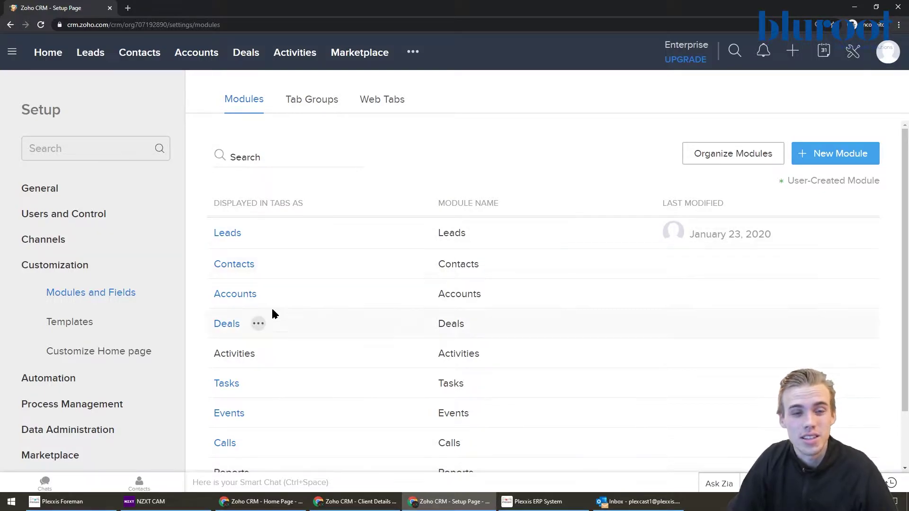
left_click(258, 324)
Open the Deals Standard layout in Module Builder and the Stage field's options menu
left_click(231, 327)
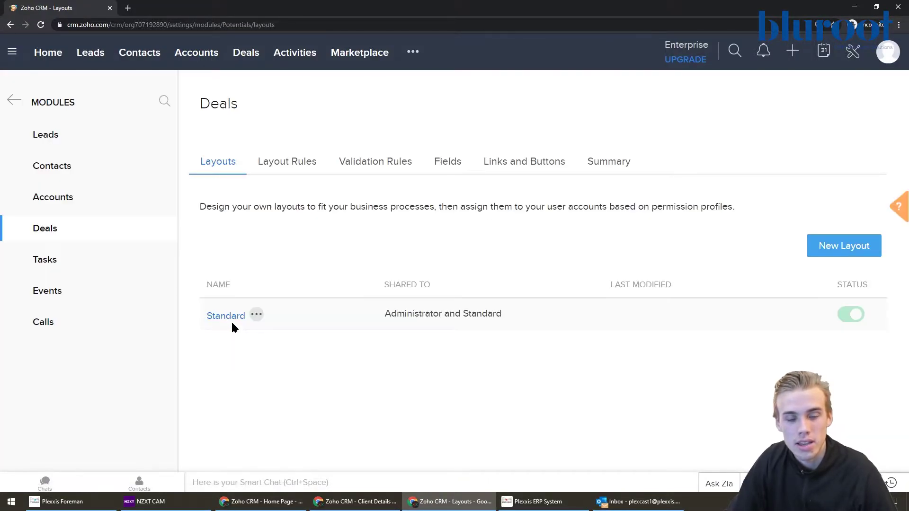
left_click(254, 310)
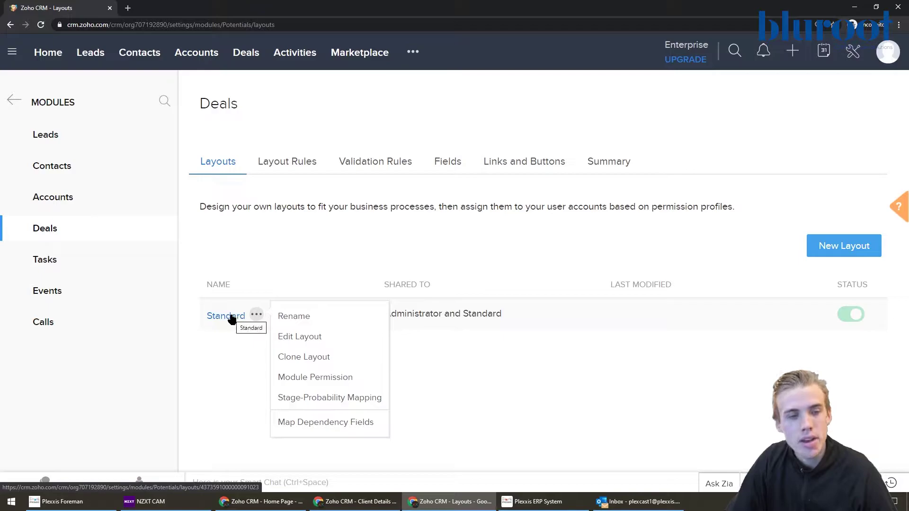
left_click(236, 335)
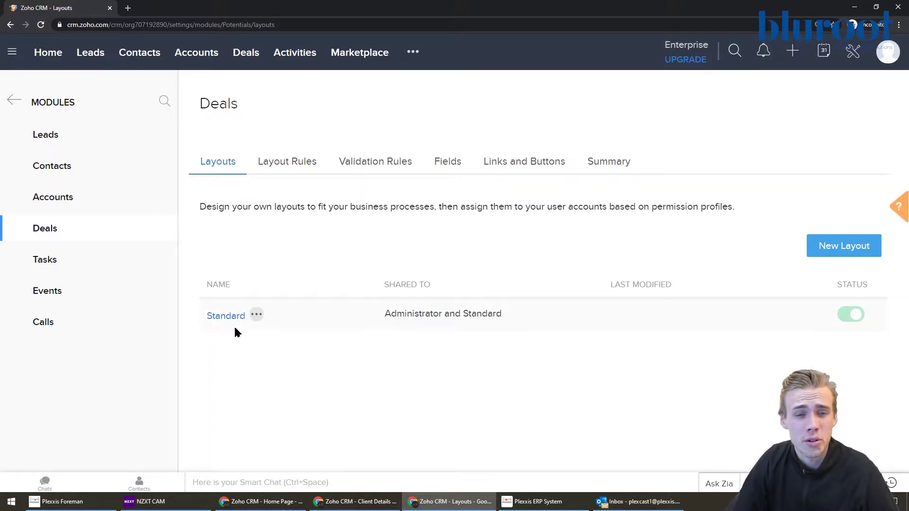
left_click(235, 317)
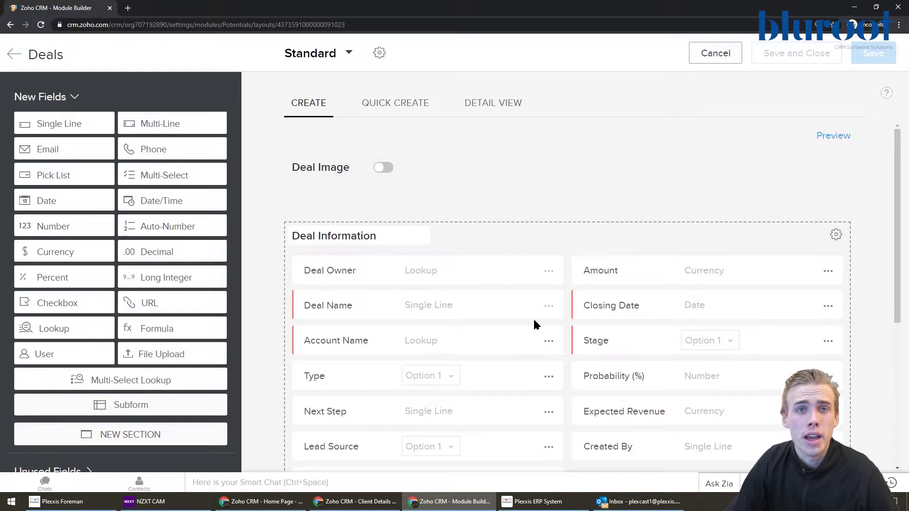
scroll(538, 325, "down", 1)
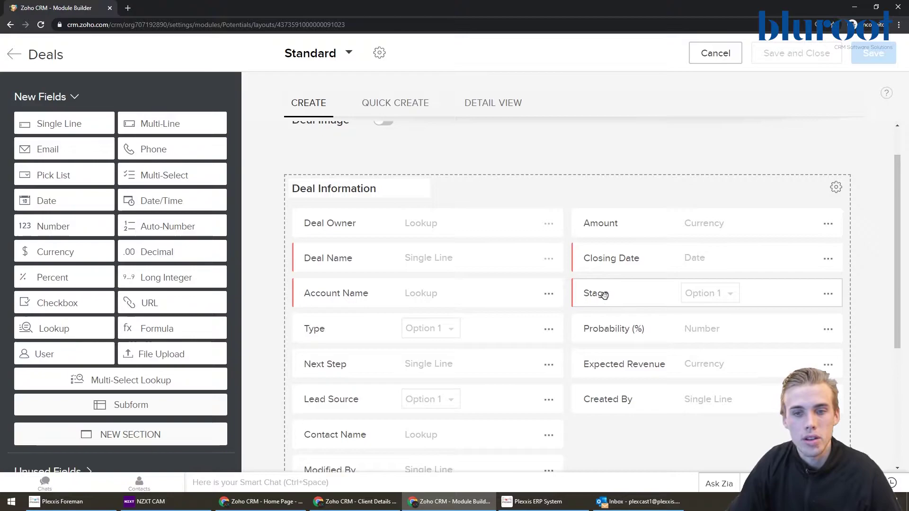
left_click(830, 295)
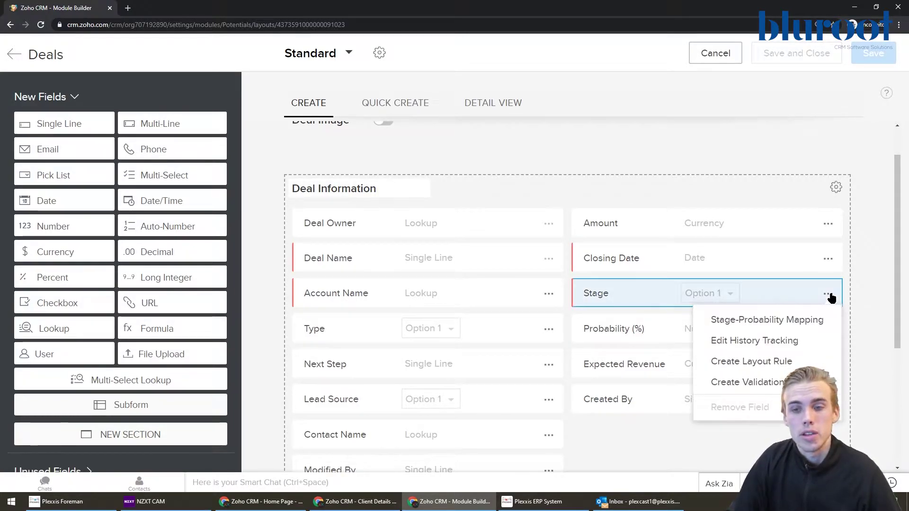
Open Stage-Probability Mapping and delete the Value Proposition stage
left_click(814, 324)
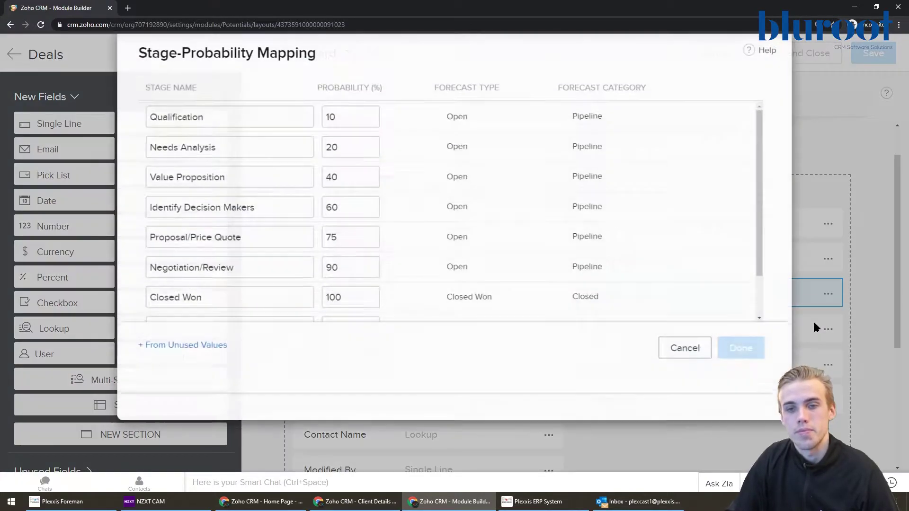
mouse_move(642, 263)
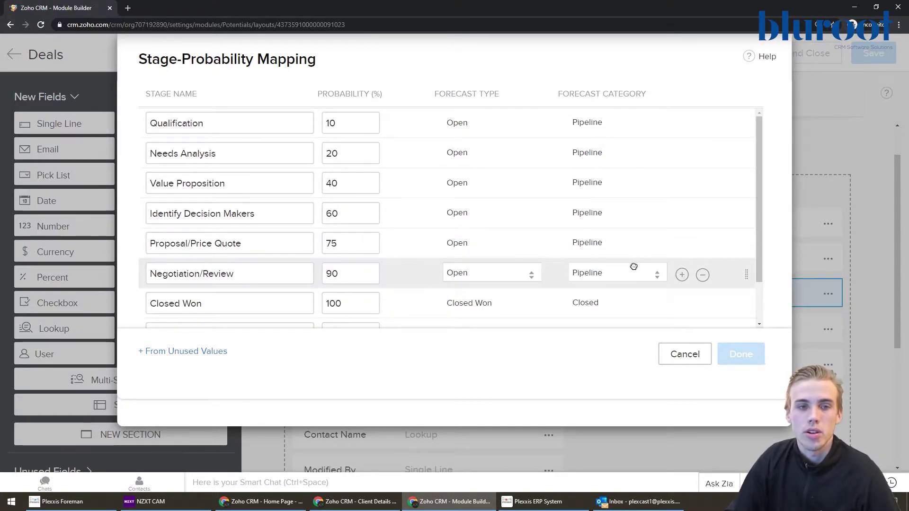
mouse_move(571, 189)
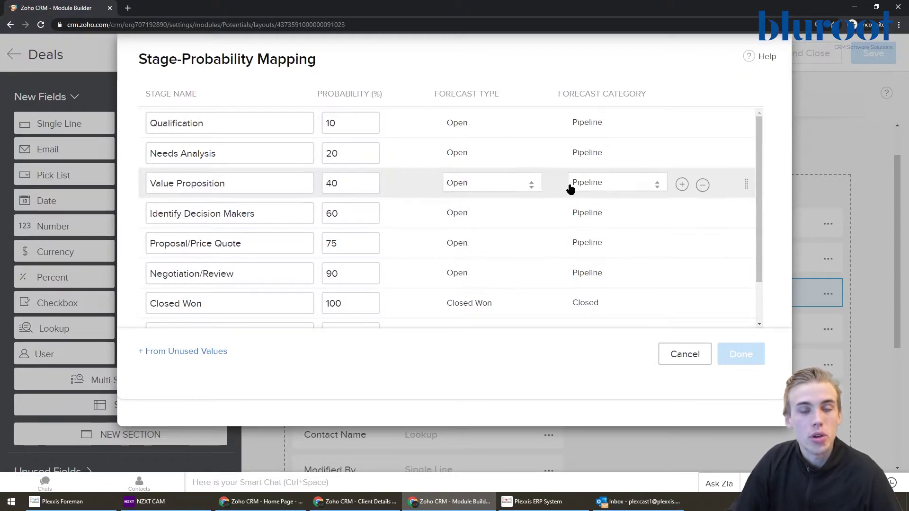
left_click(702, 185)
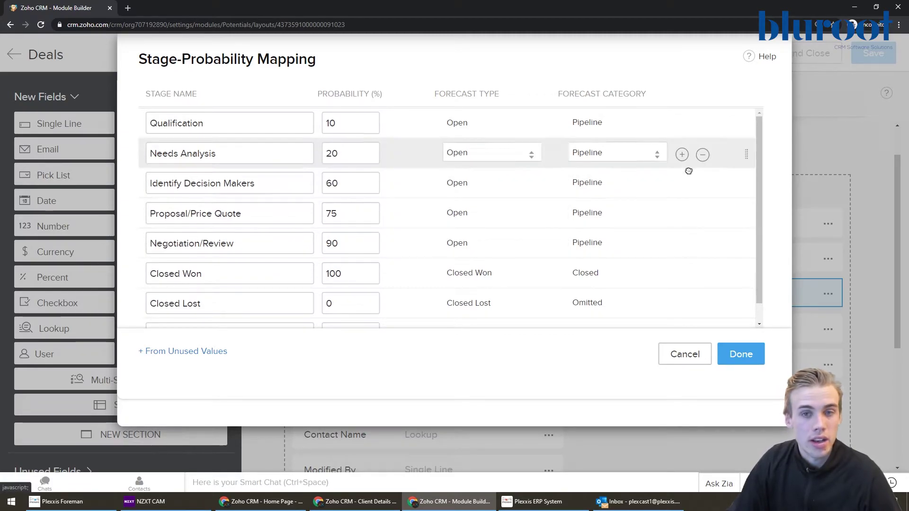
Insert a 'Deal Qualified by Manager' stage below Qualification with probability 15
left_click(682, 122)
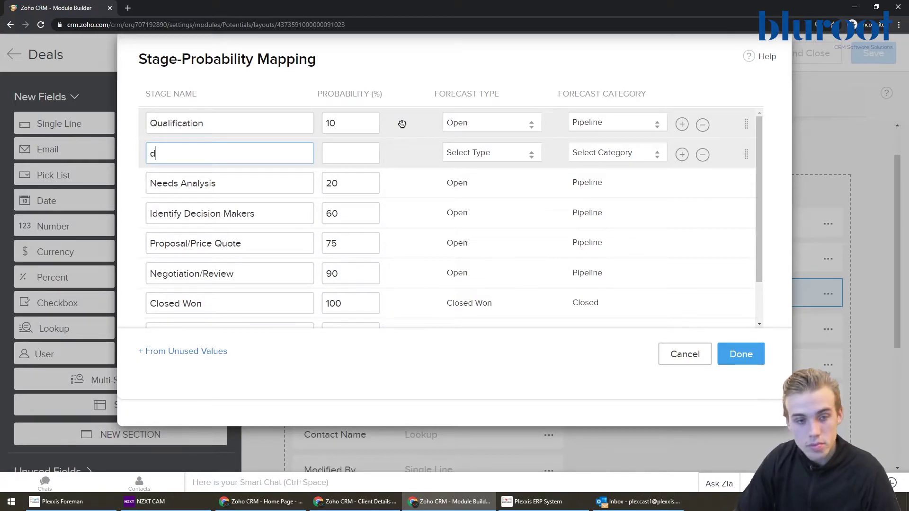
type("dEA")
key("BackSpace")
key("BackSpace")
key("BackSpace")
type("Dea")
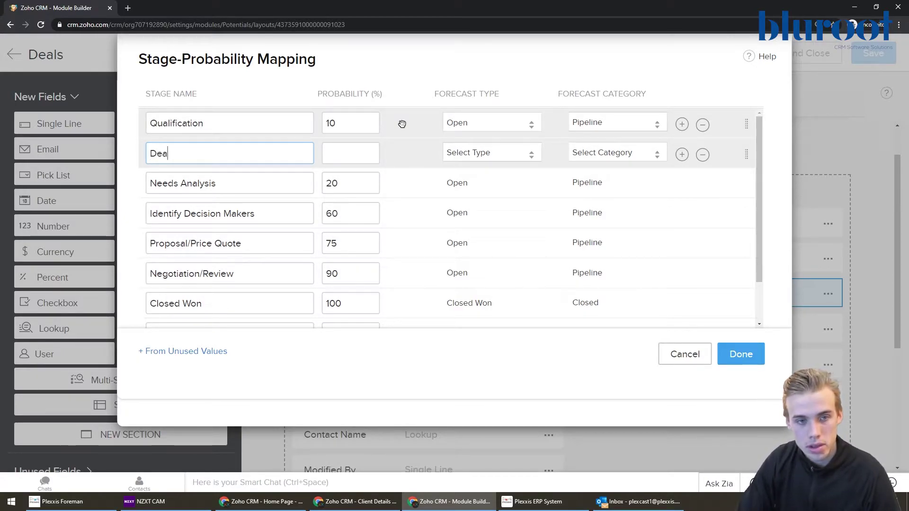
type("l Qua")
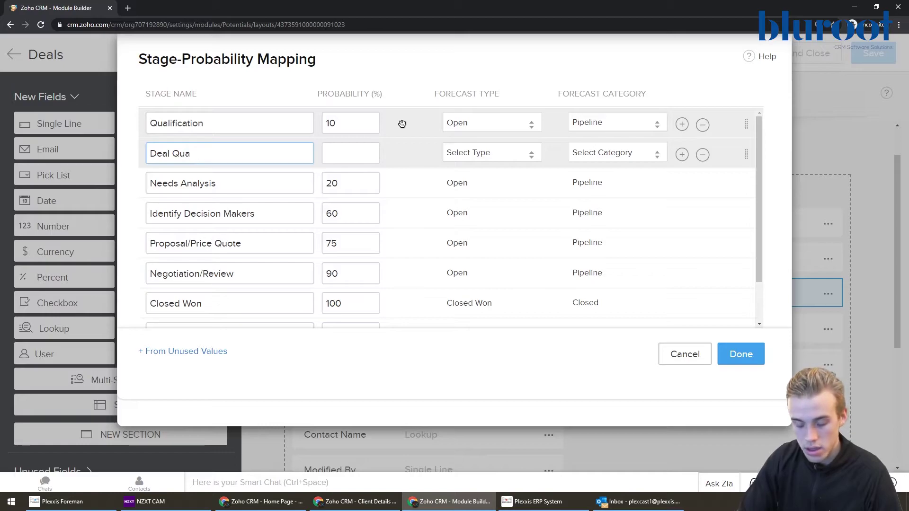
type("lified by")
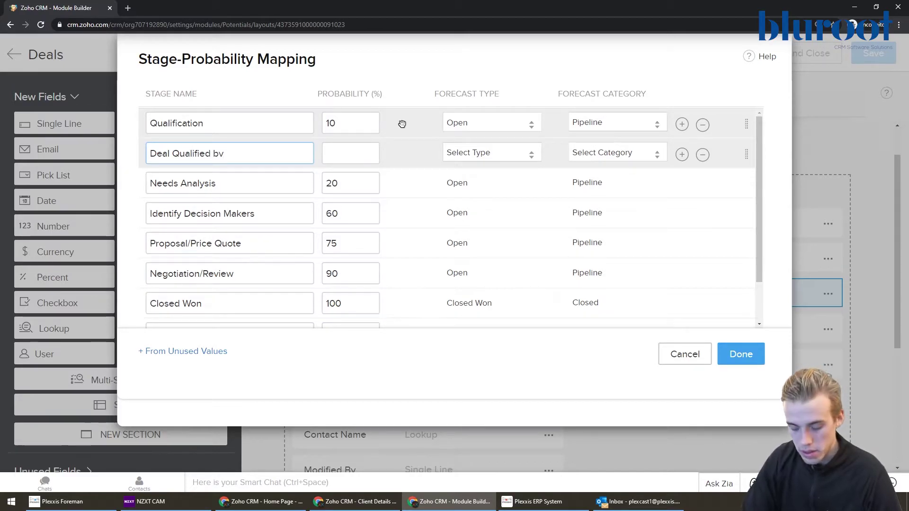
type(" Manager")
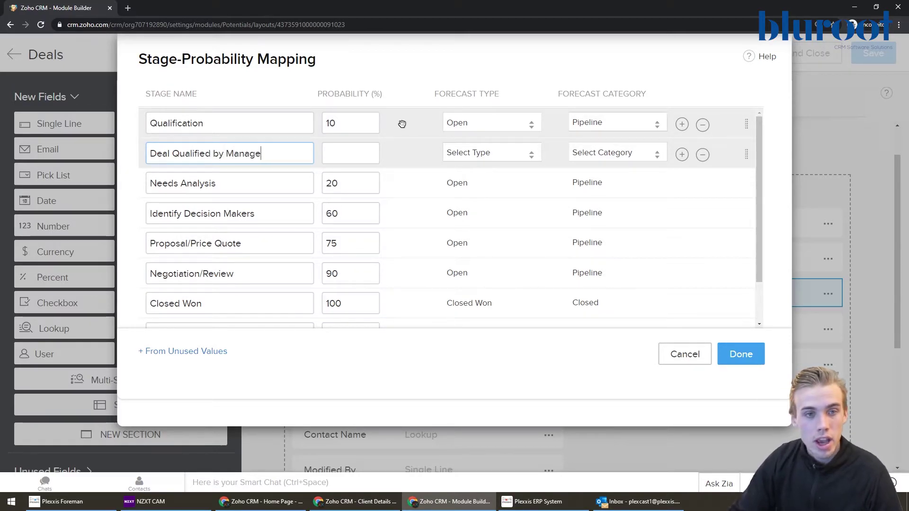
left_click(359, 149)
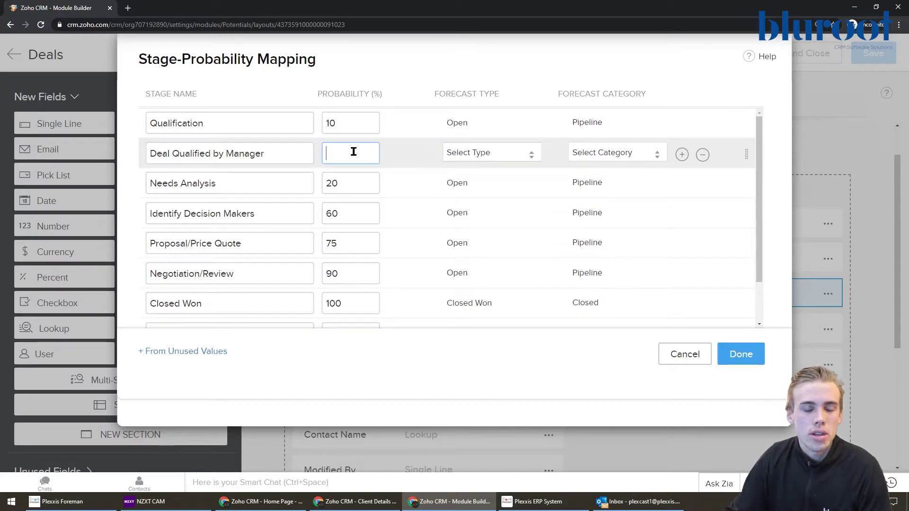
type("5")
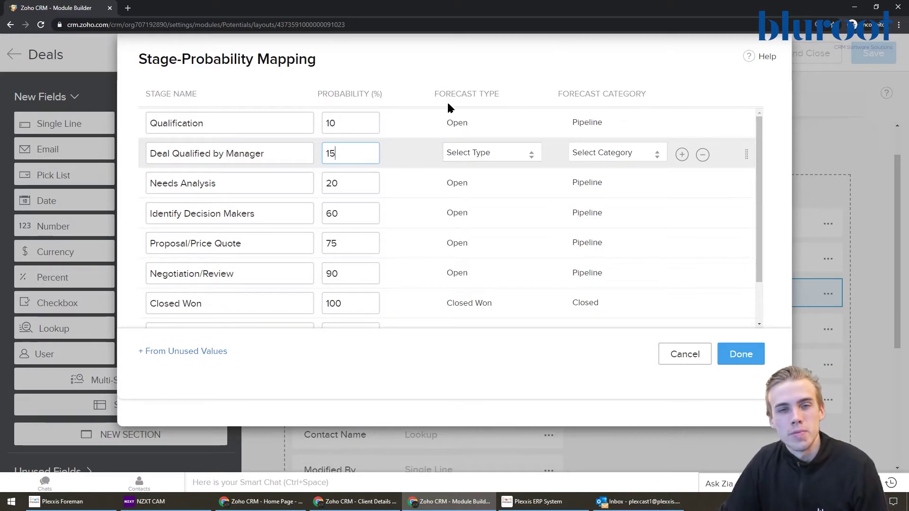
Choose Open forecast type and Pipeline forecast category for the new stage, then review the list
left_click(488, 150)
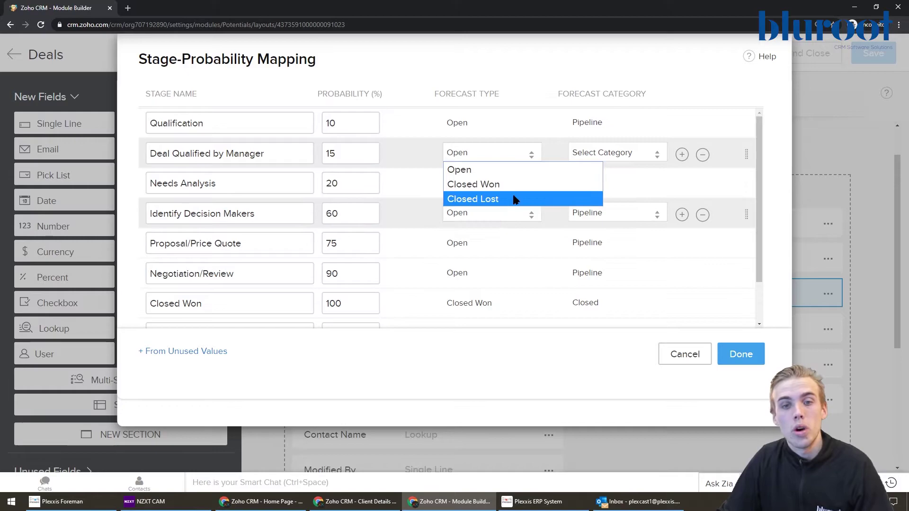
left_click(504, 170)
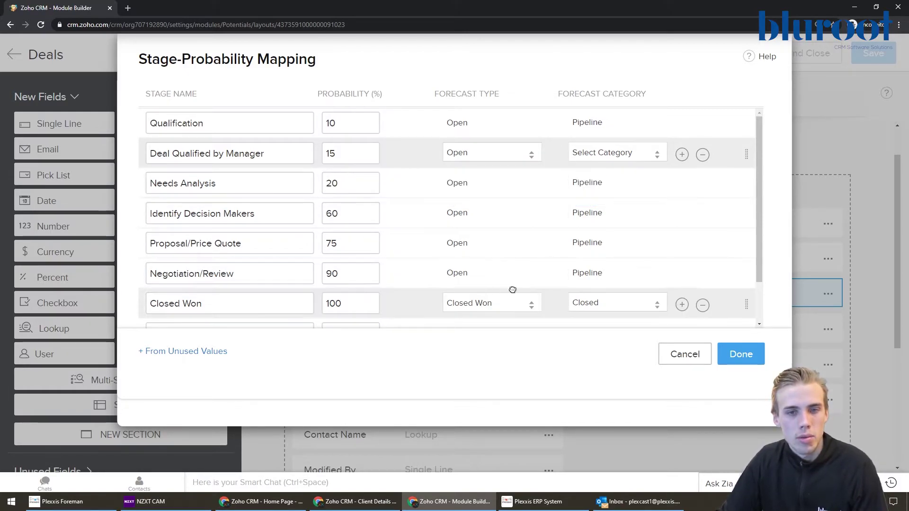
left_click(619, 154)
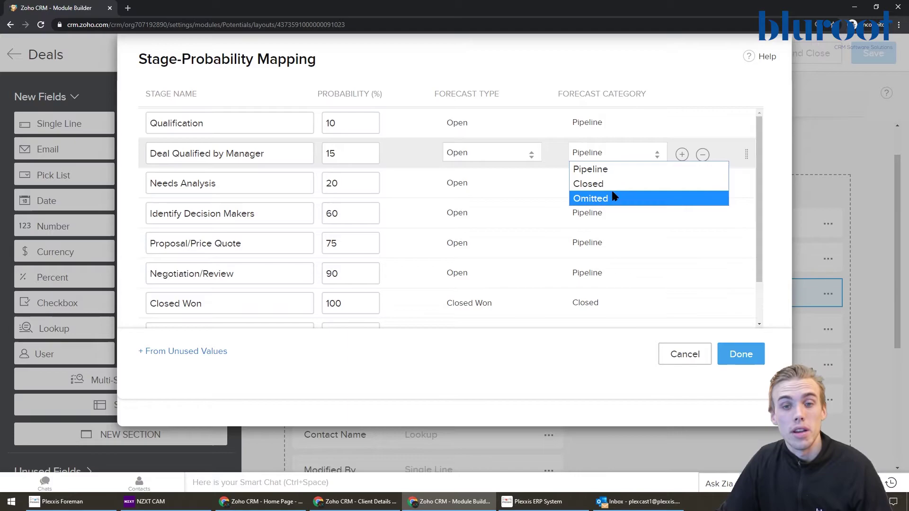
left_click(618, 170)
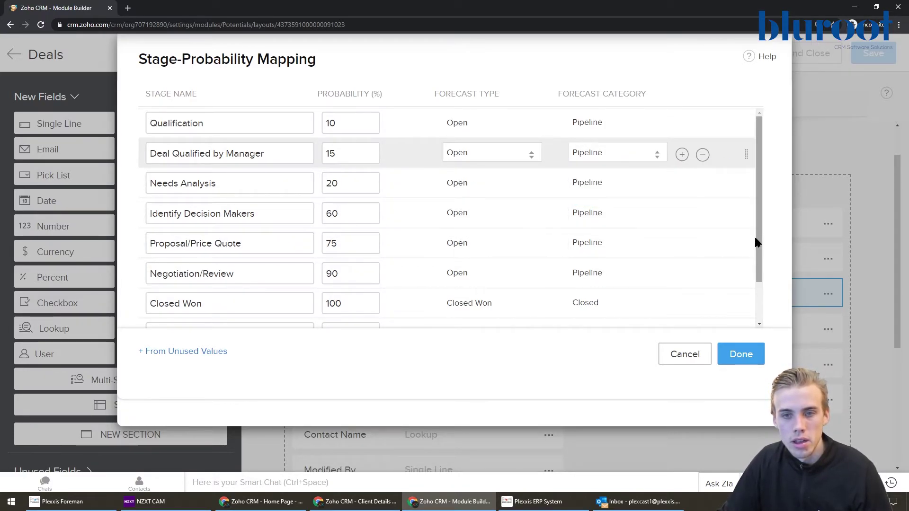
scroll(758, 251, "down", 1)
scroll(758, 254, "down", 3)
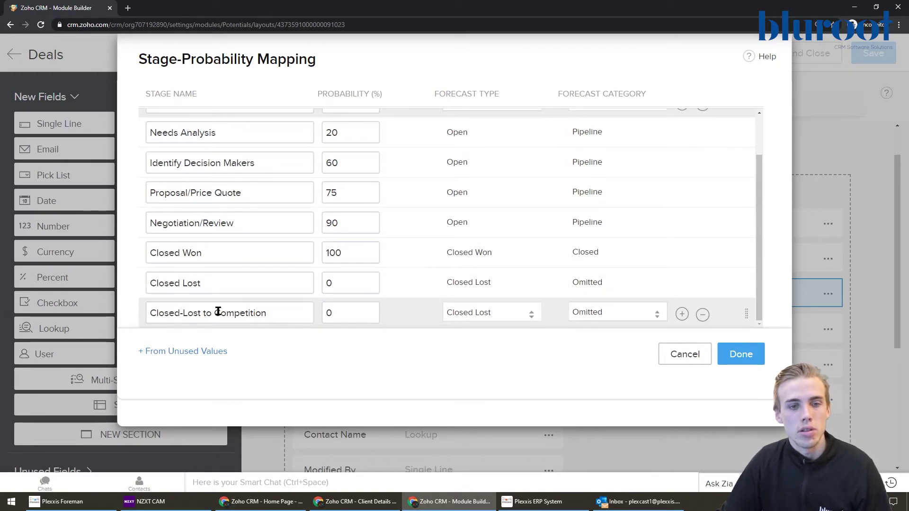
scroll(447, 248, "up", 1)
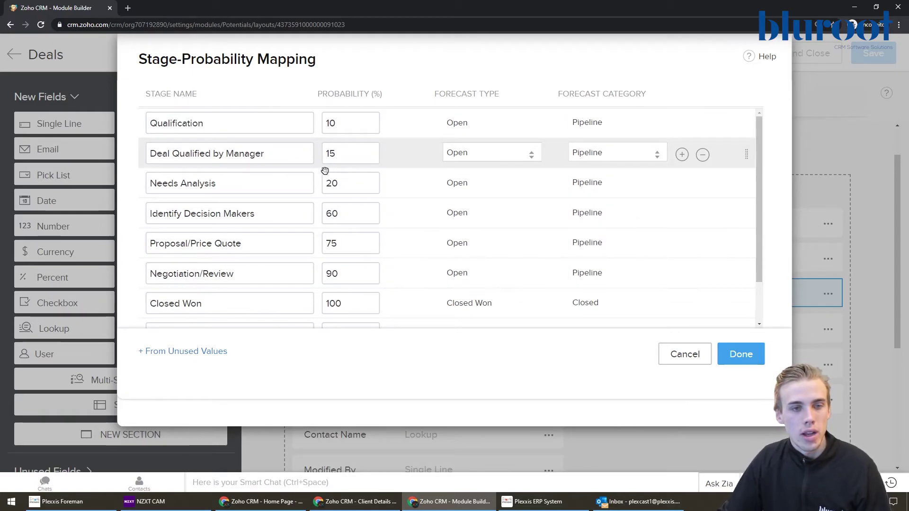
Apply the mapping, save the Standard layout, and return to the Deals tab
left_click(741, 355)
left_click(860, 60)
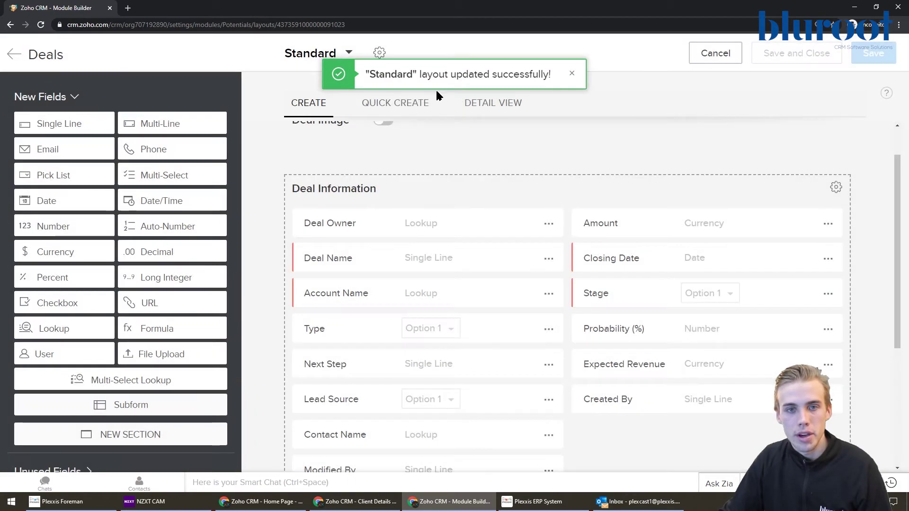
left_click(571, 74)
left_click(14, 54)
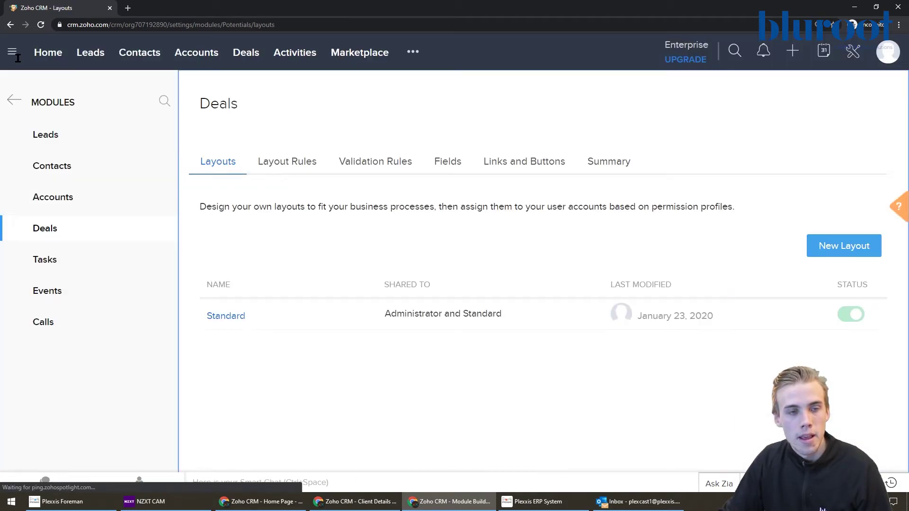
left_click(234, 55)
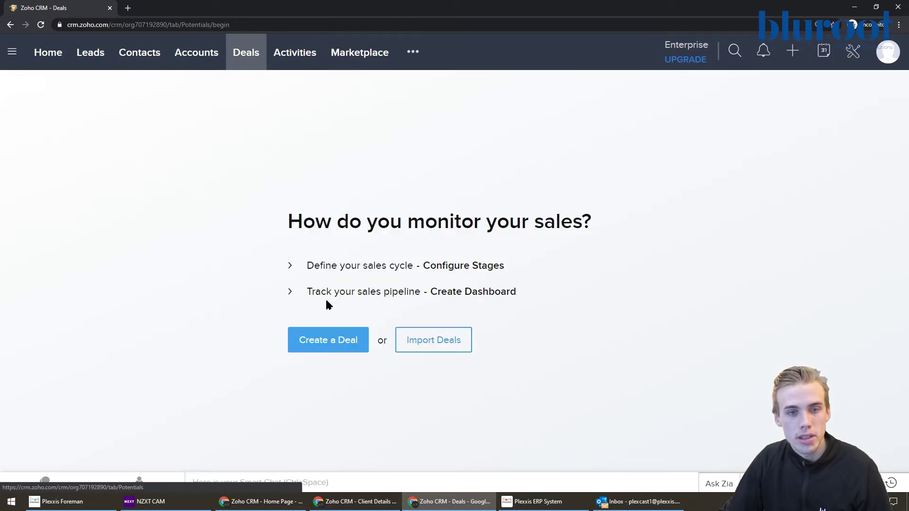
Start a deal at stage Deal Qualified by Manager, closing 01/24/2020, and enter its deal name
left_click(344, 337)
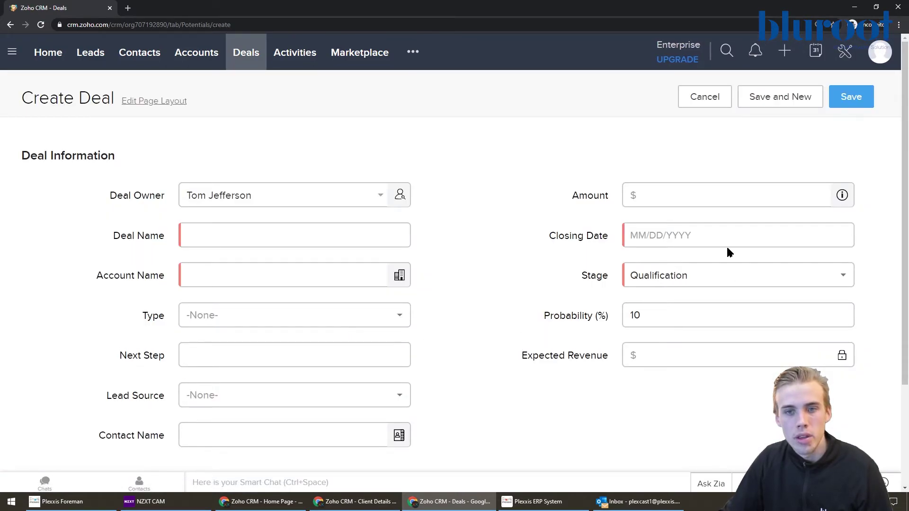
left_click(712, 274)
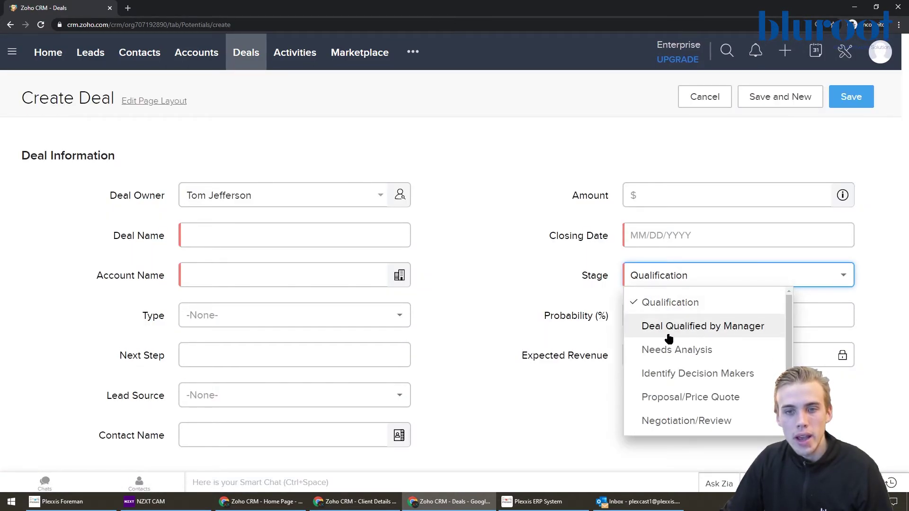
left_click(701, 327)
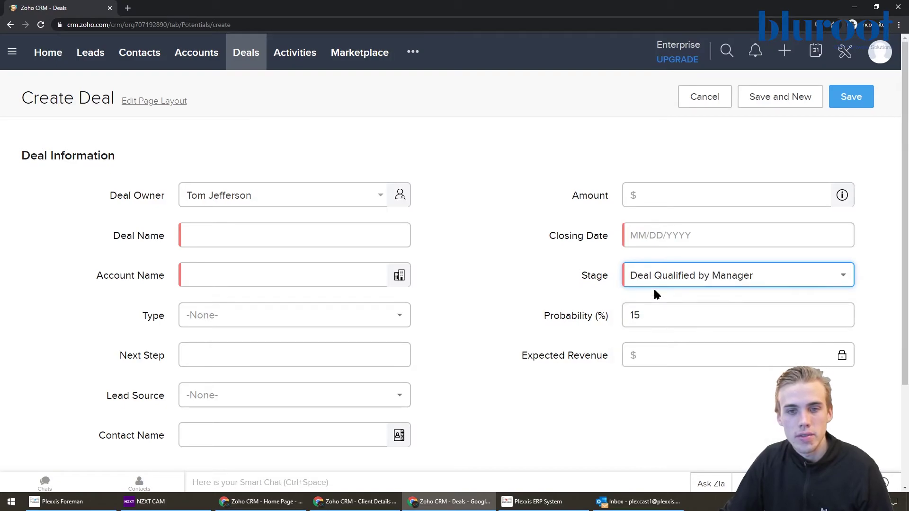
left_click(662, 237)
left_click(720, 360)
left_click(312, 237)
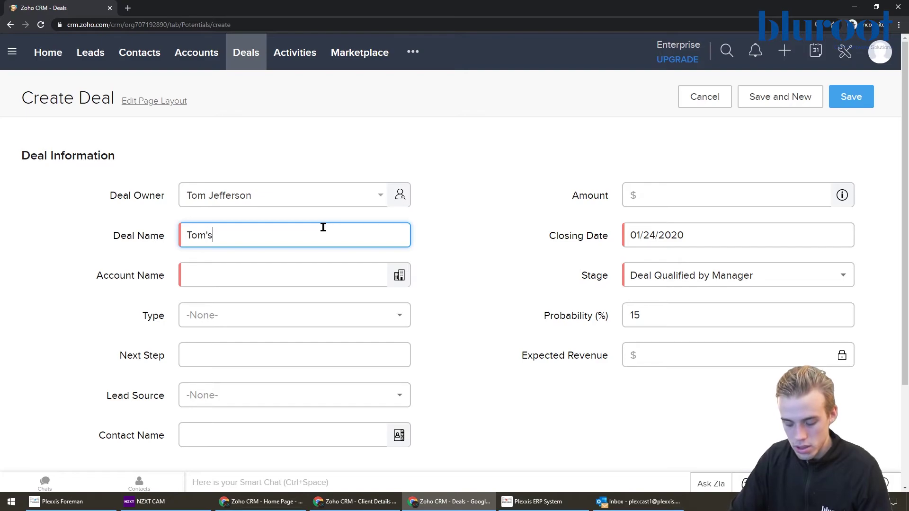
left_click(349, 269)
Quick-create the deal's new account, select it as Account Name, and save the deal
left_click(279, 339)
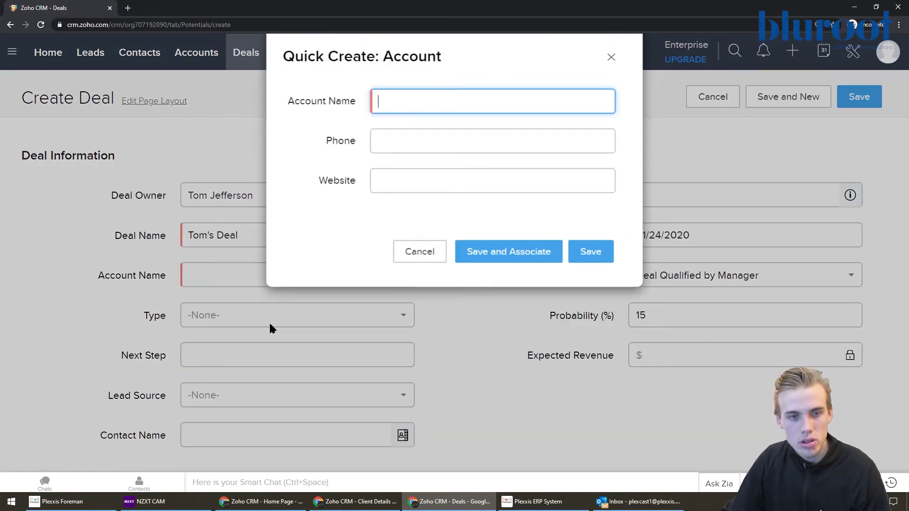
type("Tom's")
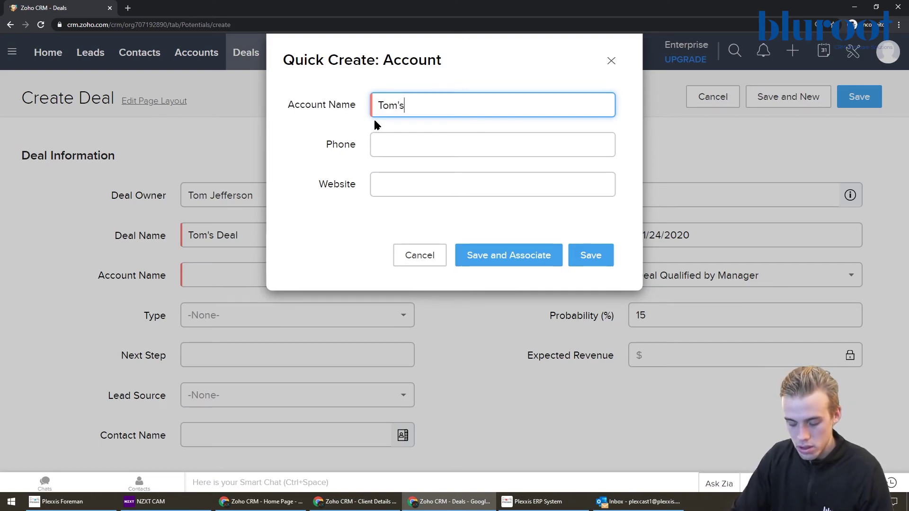
type(" a")
key("BackSpace")
type("Accpim")
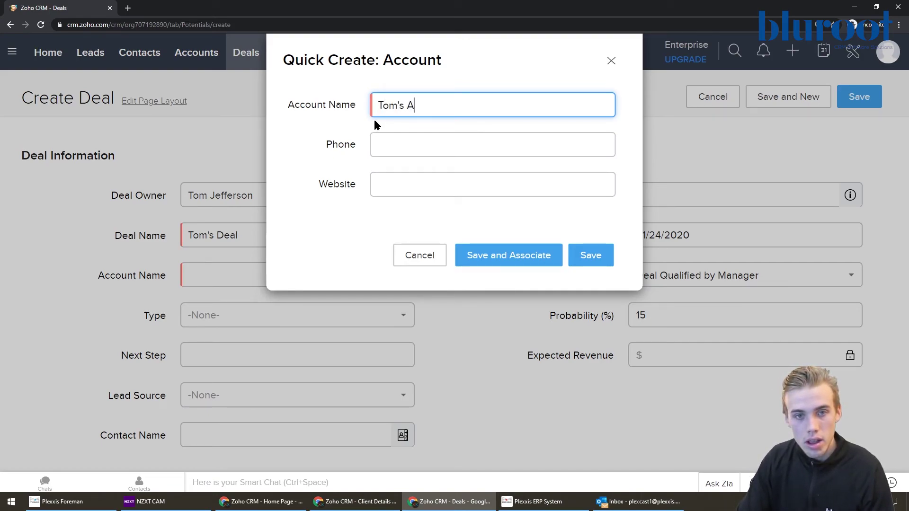
key("BackSpace")
key("BackSpace")
key("BackSpace")
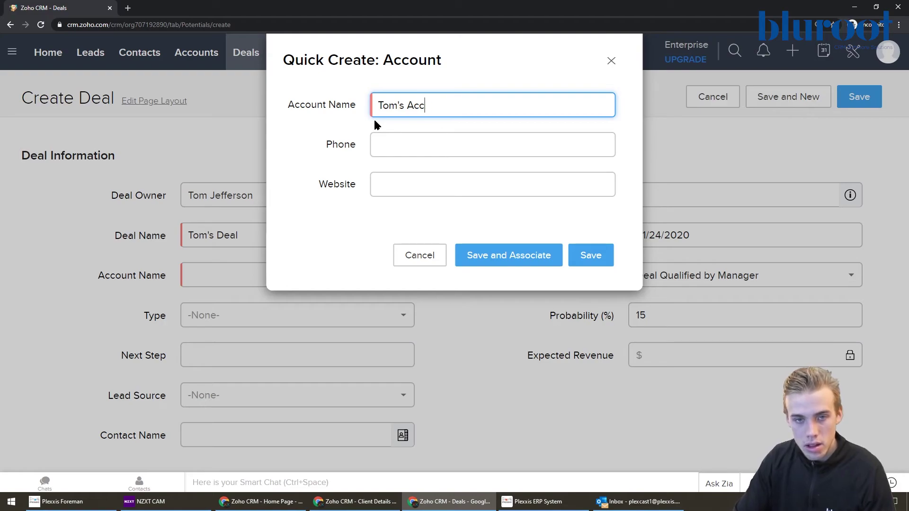
type("ount")
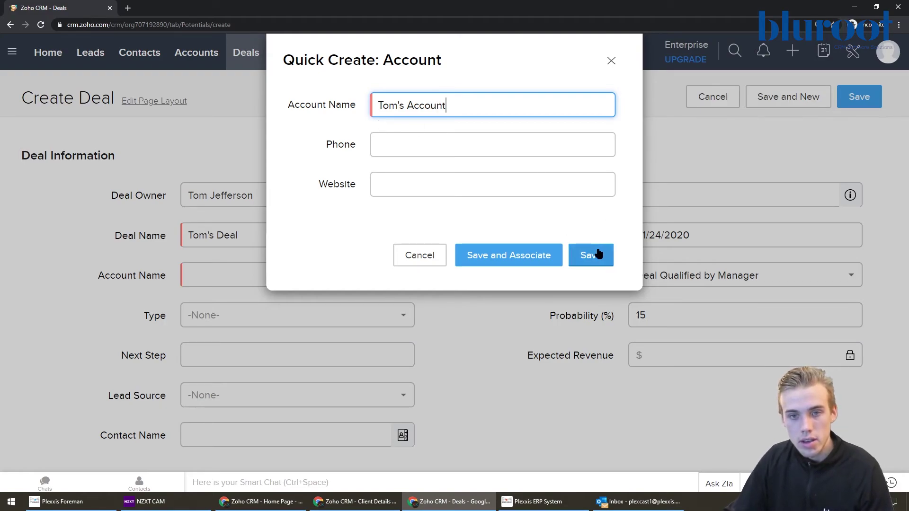
left_click(598, 255)
left_click(213, 169)
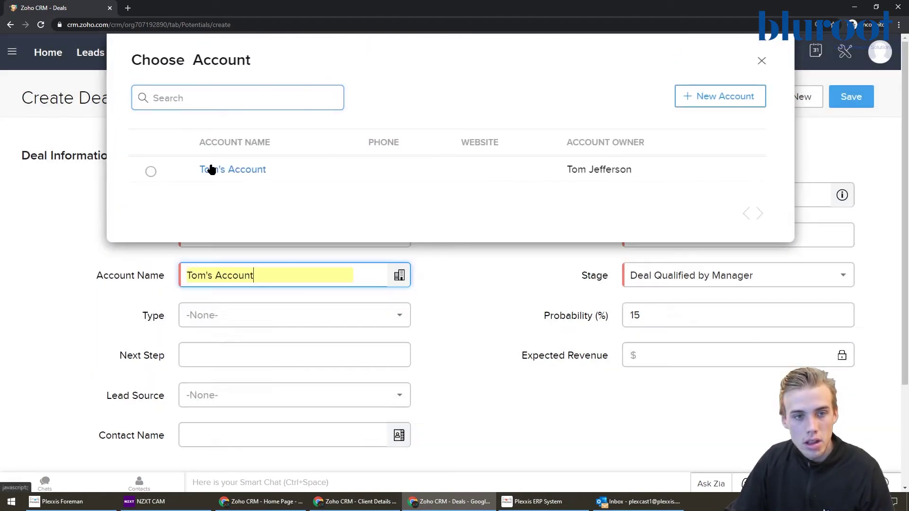
left_click(849, 97)
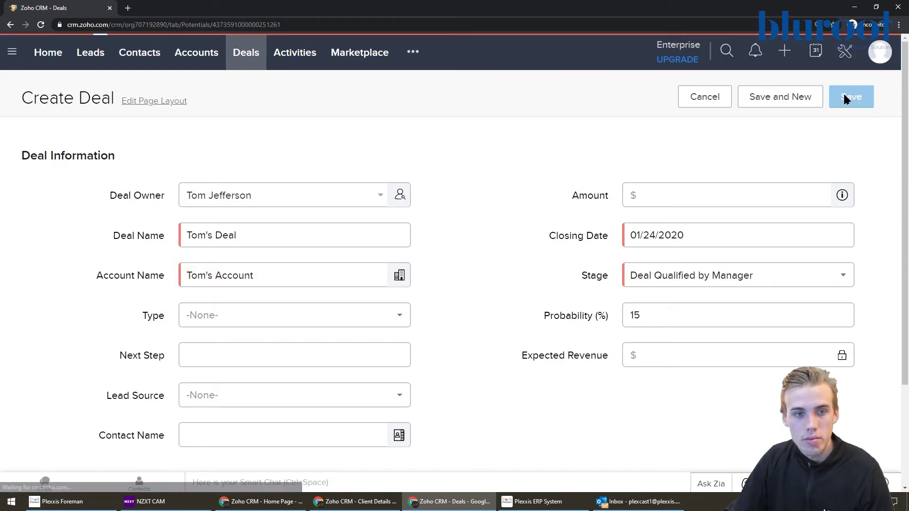